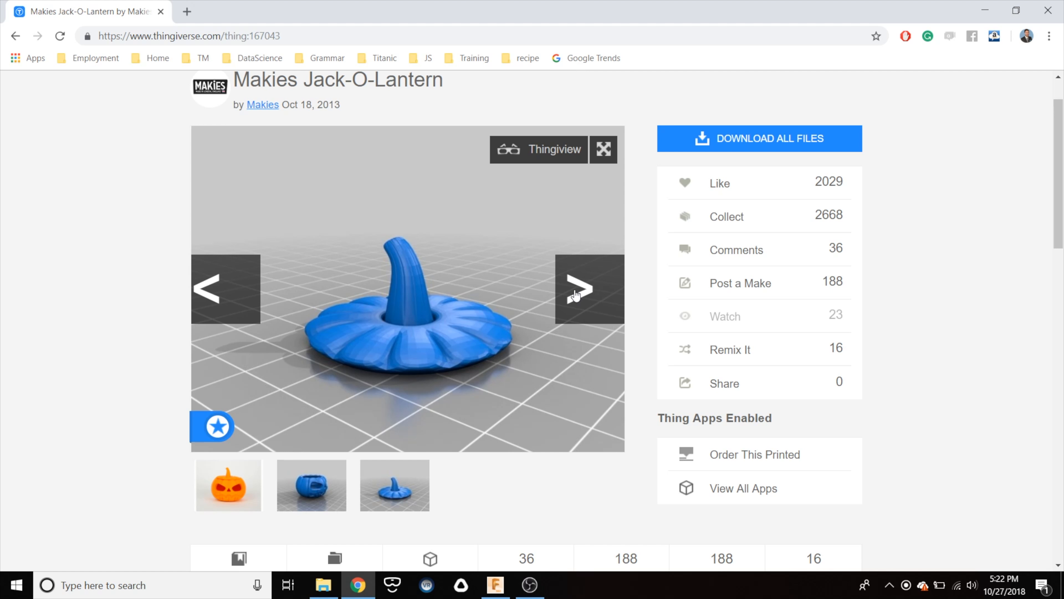
Download all Makies Jack-O-Lantern files and select MAKIES_Jack_O_Lantern_Body.STL in the downloaded Makies_Jack_O_Lantern folder
{"action": "left_click", "coordinate": [762, 138]}
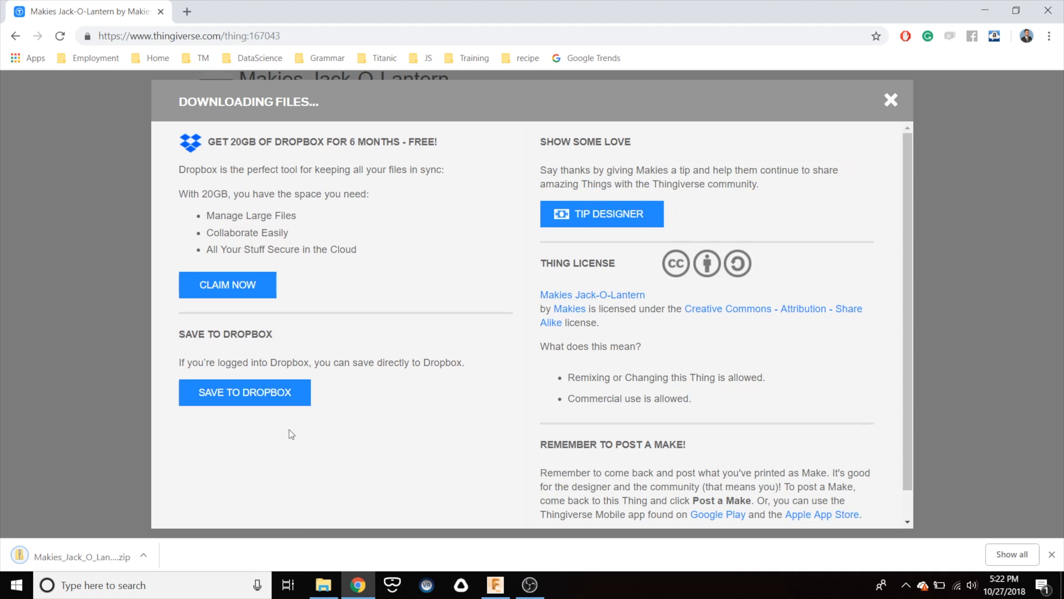
{"action": "left_click", "coordinate": [323, 584]}
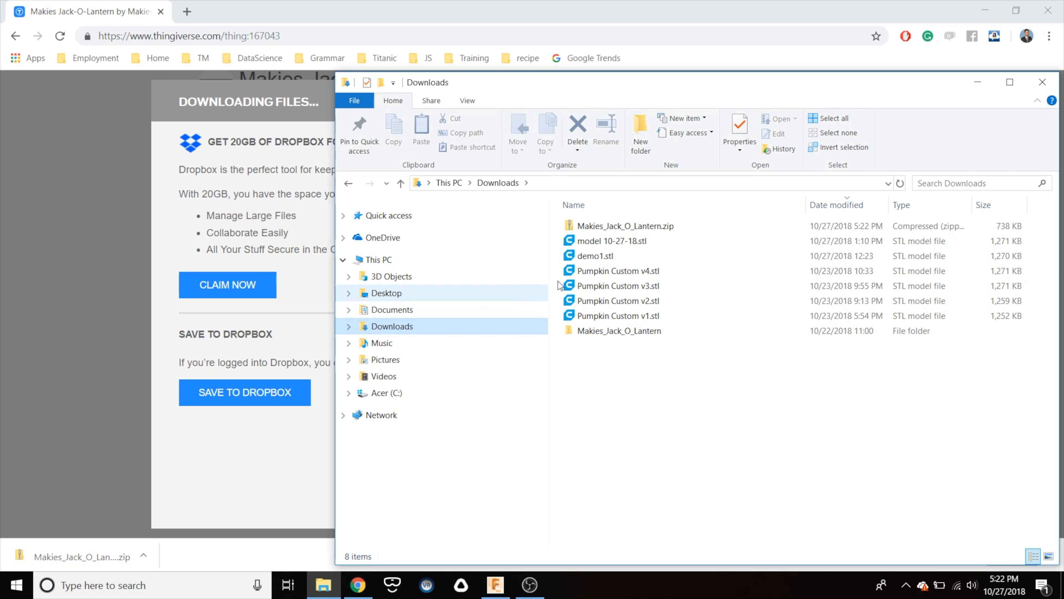
{"action": "double_click", "coordinate": [610, 227]}
{"action": "double_click", "coordinate": [610, 228]}
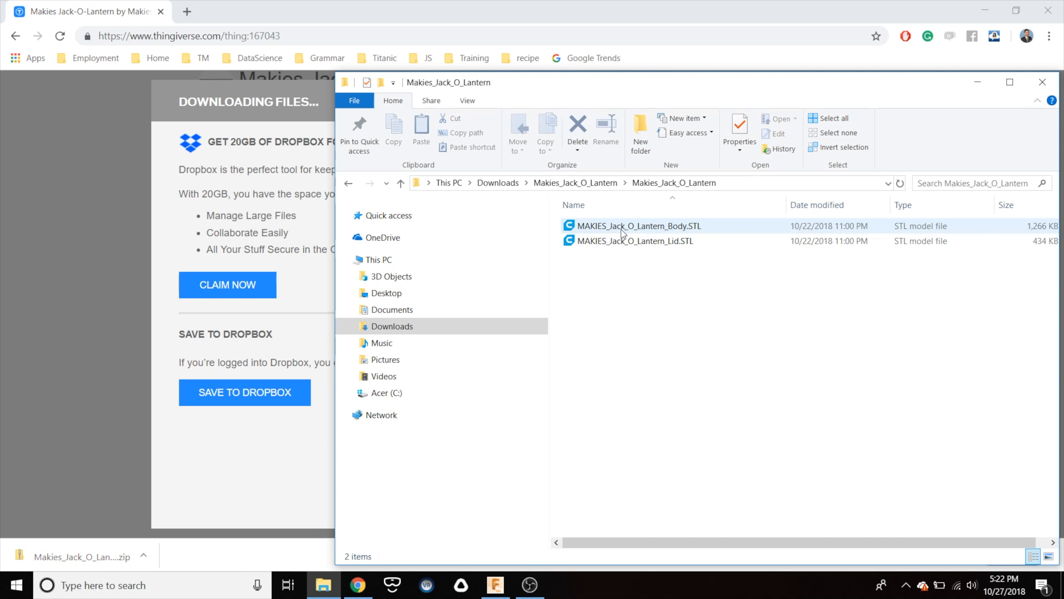
{"action": "left_click", "coordinate": [622, 230]}
{"action": "left_click", "coordinate": [623, 235]}
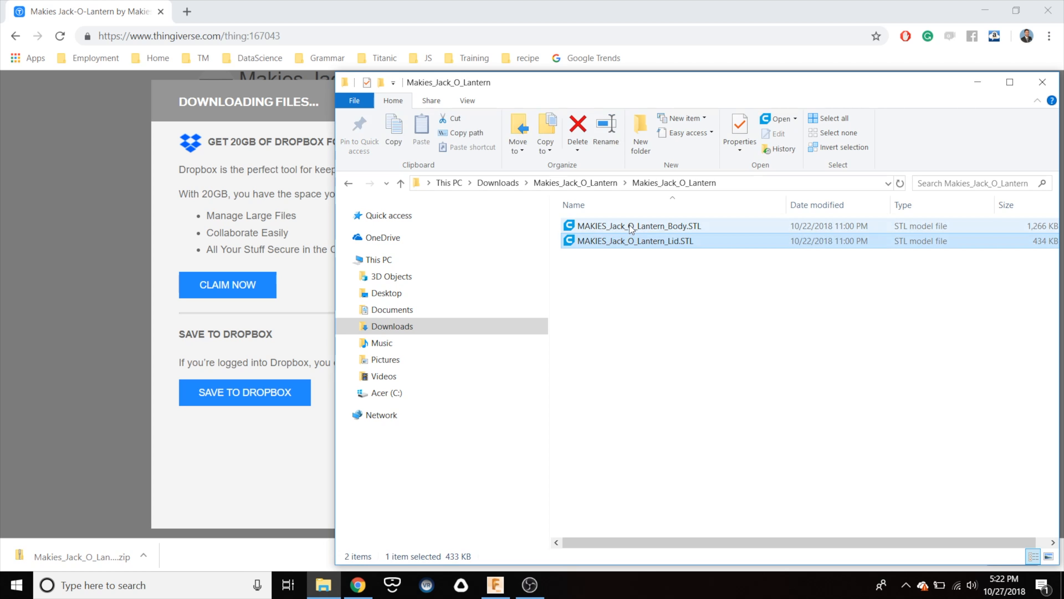
{"action": "left_click", "coordinate": [631, 228]}
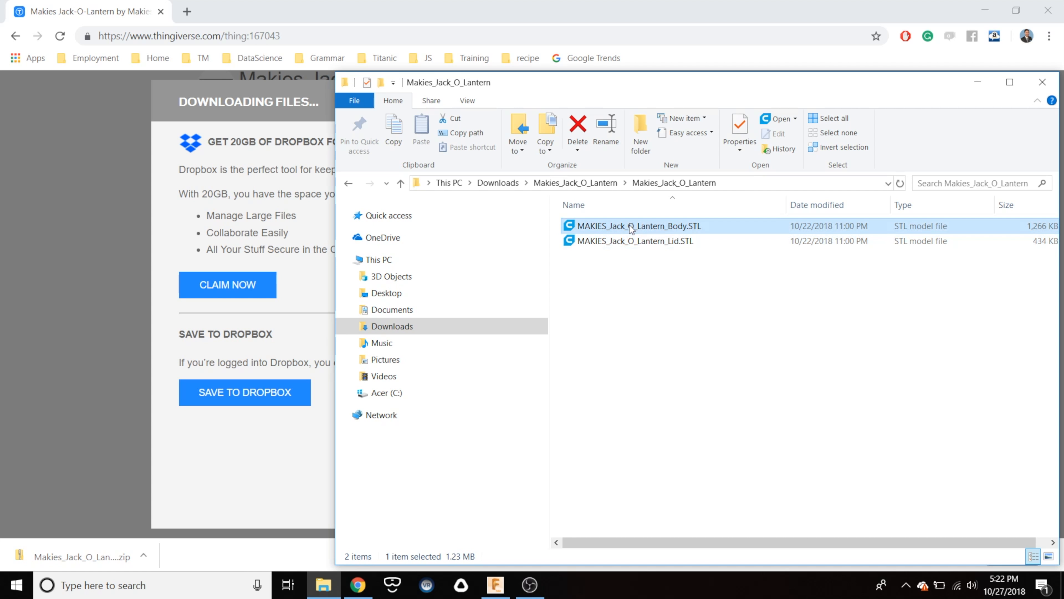
Search the web for "fusion 360" and open Autodesk's page of free software for students and educators
{"action": "left_click", "coordinate": [199, 34]}
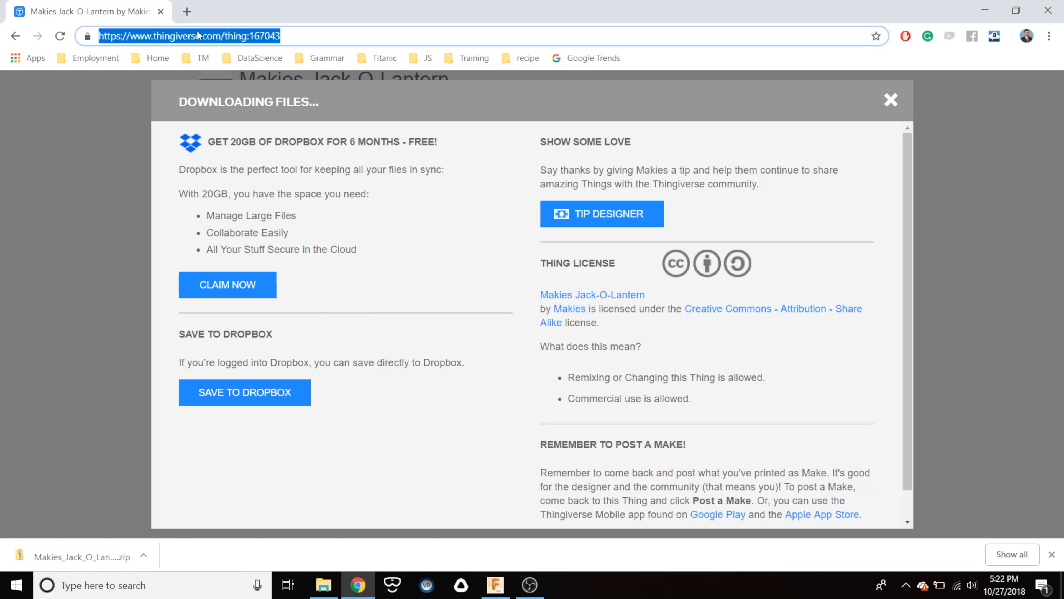
{"action": "type", "text": "fusion 3"}
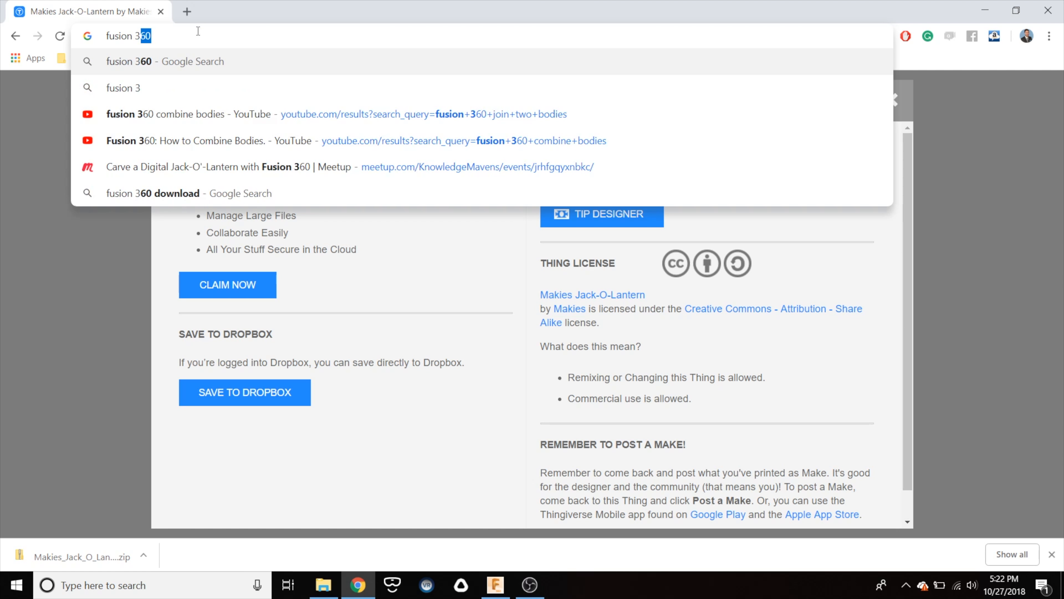
{"action": "type", "text": "60"}
{"action": "key", "text": "Return"}
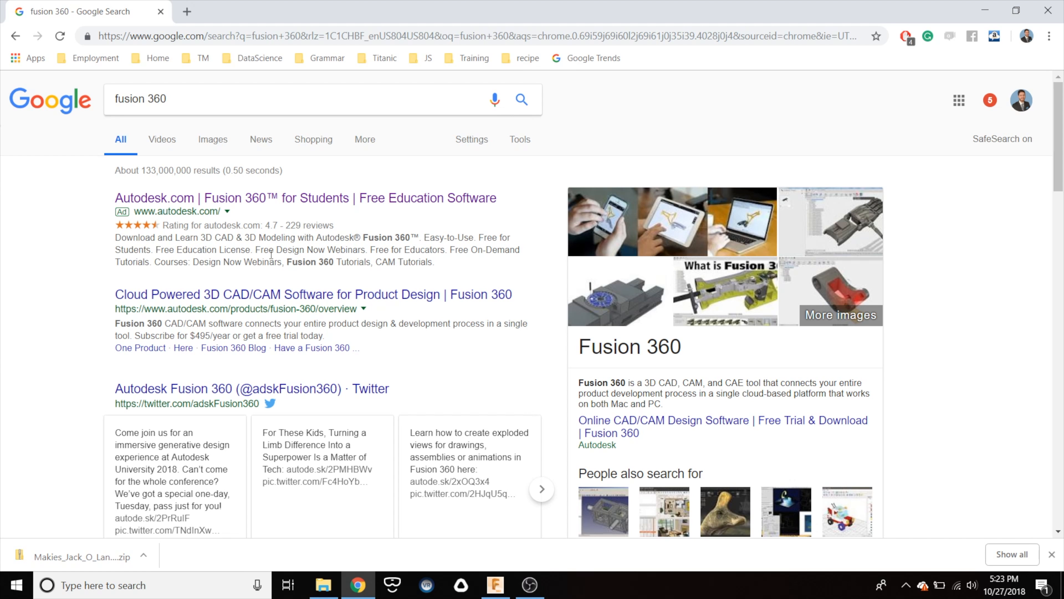
{"action": "scroll", "coordinate": [230, 314], "scroll_direction": "down", "scroll_amount": 3}
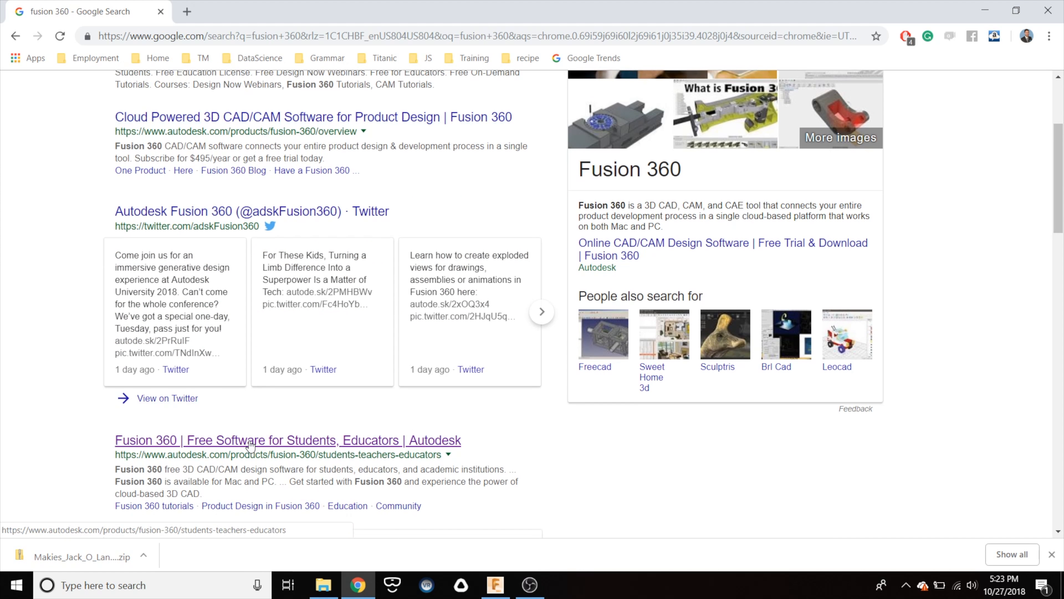
{"action": "left_click", "coordinate": [250, 440]}
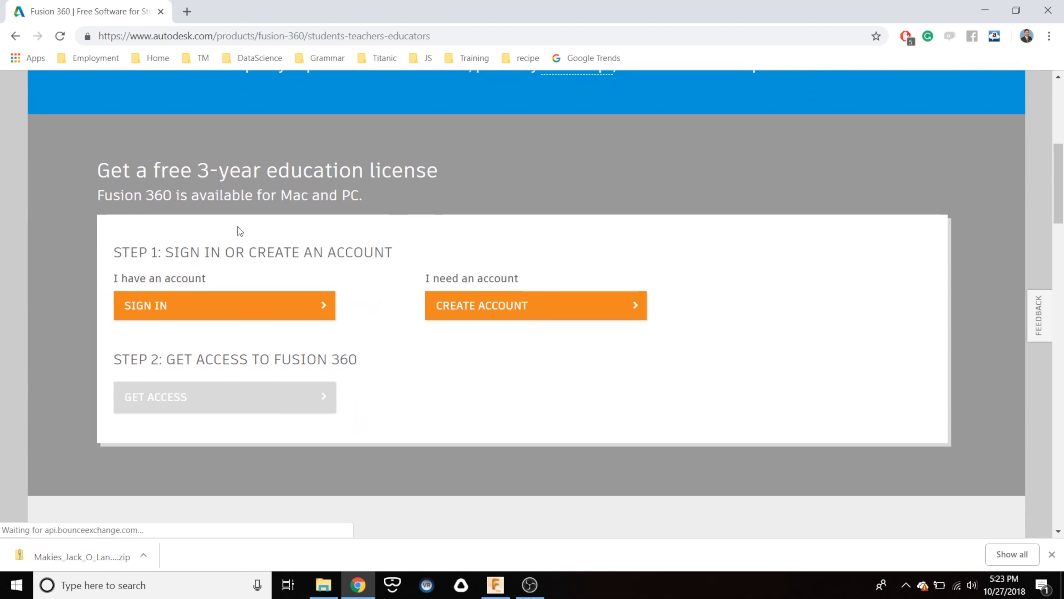
Switch to Fusion 360 and choose the jack-o-lantern body STL from the Makies_Jack_O_Lantern download folder for upload to Join Two Files
{"action": "left_click", "coordinate": [498, 591]}
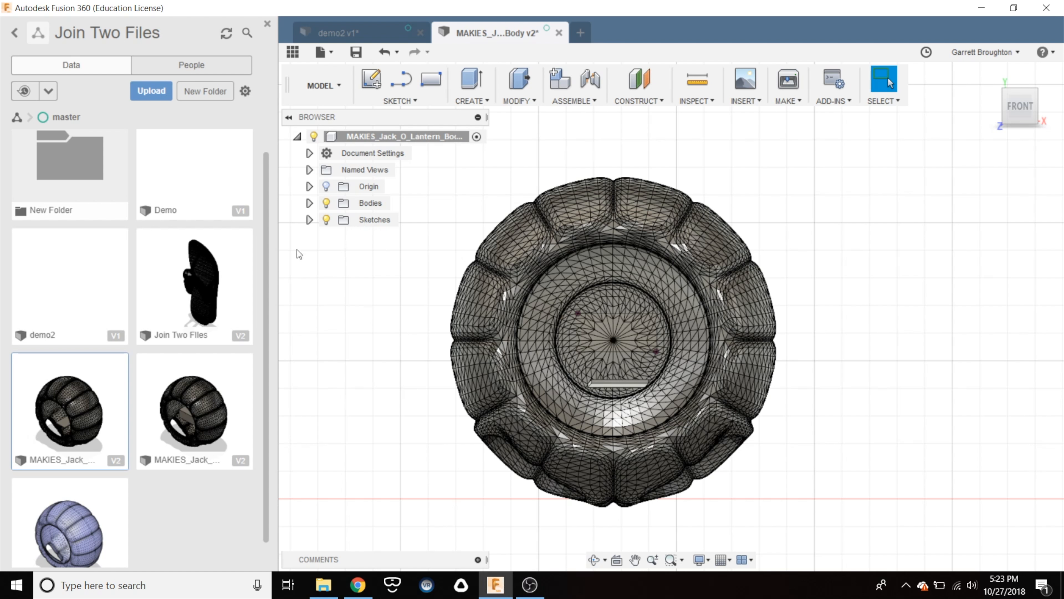
{"action": "left_click", "coordinate": [155, 91]}
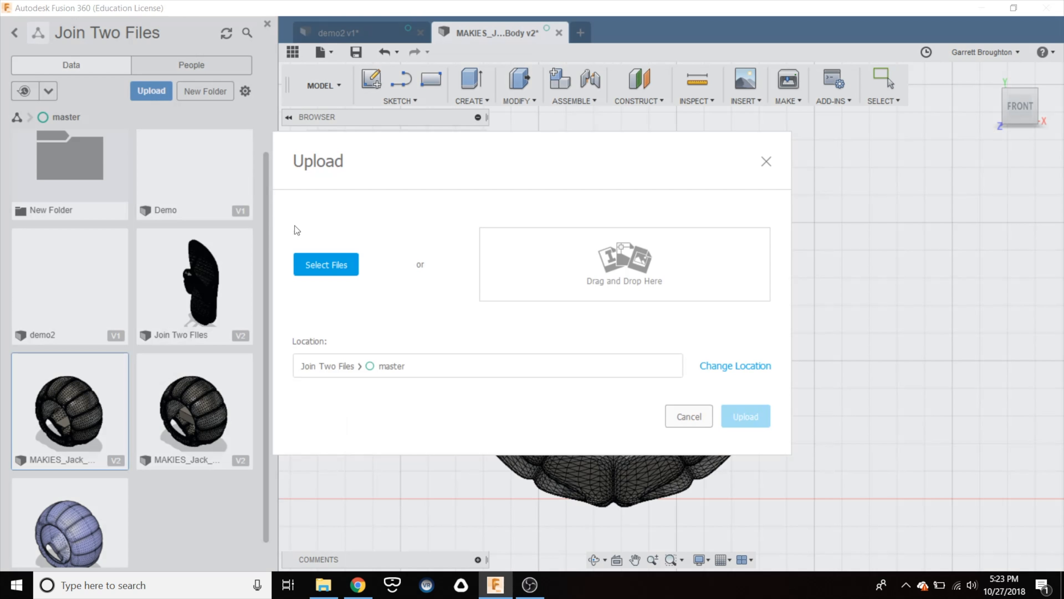
{"action": "left_click", "coordinate": [323, 267]}
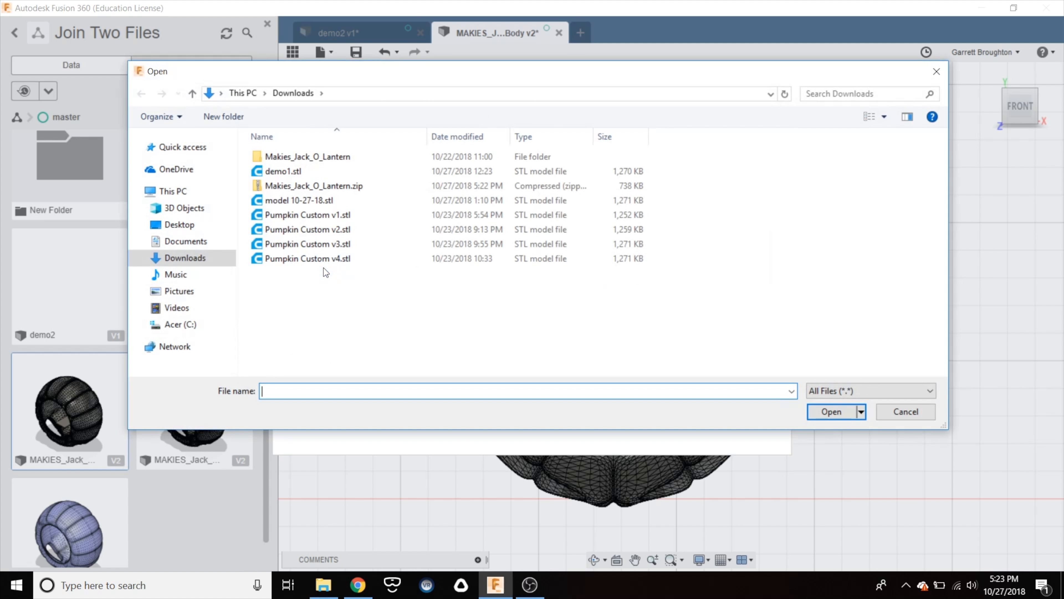
{"action": "double_click", "coordinate": [308, 162]}
{"action": "double_click", "coordinate": [308, 163]}
{"action": "double_click", "coordinate": [323, 160]}
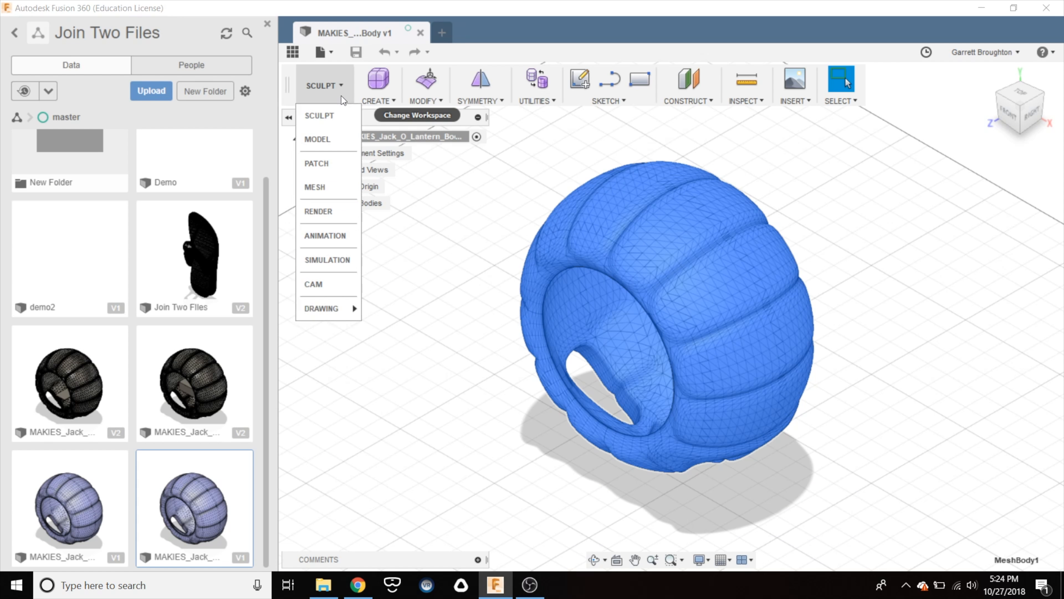
Switch to the Model workspace and convert the pumpkin mesh to a BRep as a new body
{"action": "left_click", "coordinate": [334, 142]}
{"action": "right_click", "coordinate": [674, 281]}
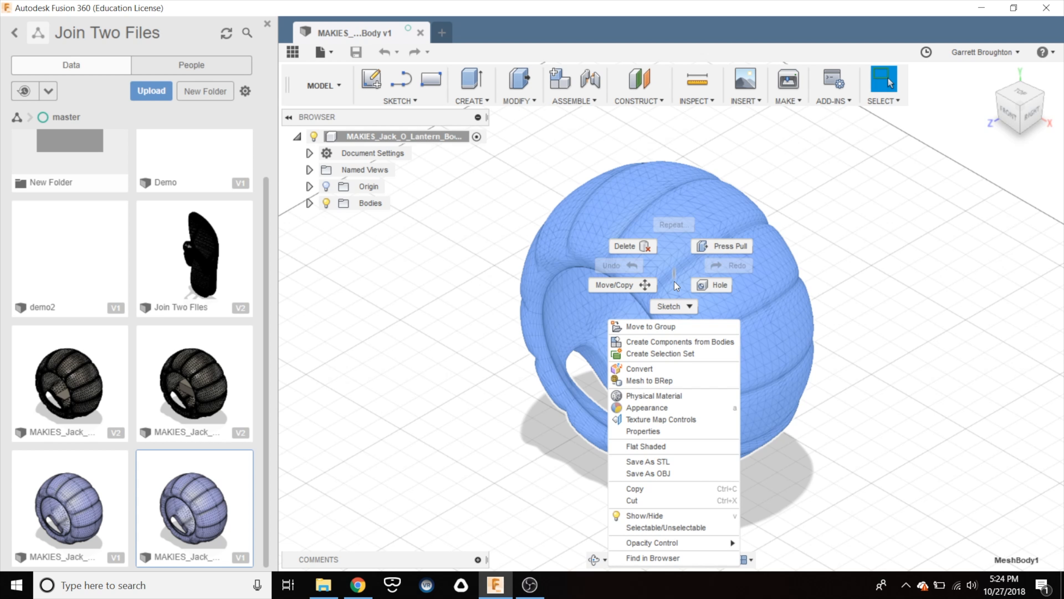
{"action": "left_click", "coordinate": [678, 380]}
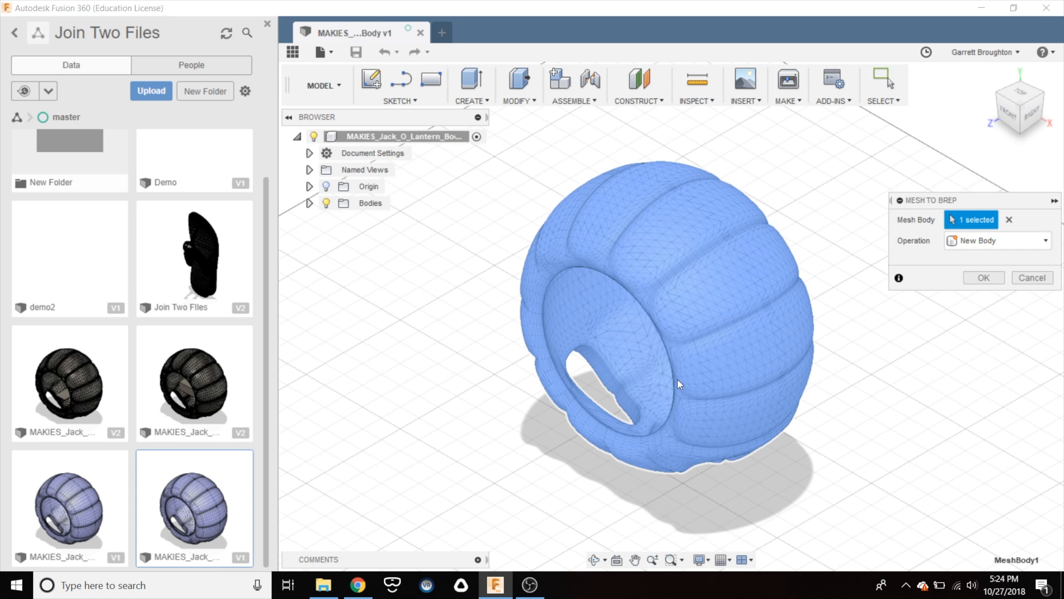
{"action": "left_click", "coordinate": [972, 280]}
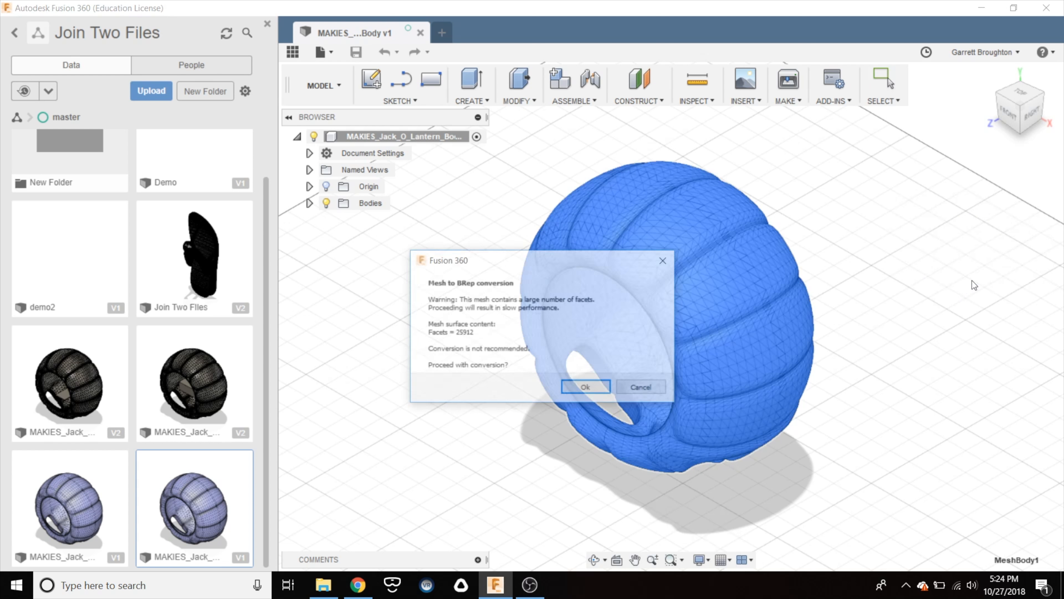
{"action": "left_click", "coordinate": [586, 389]}
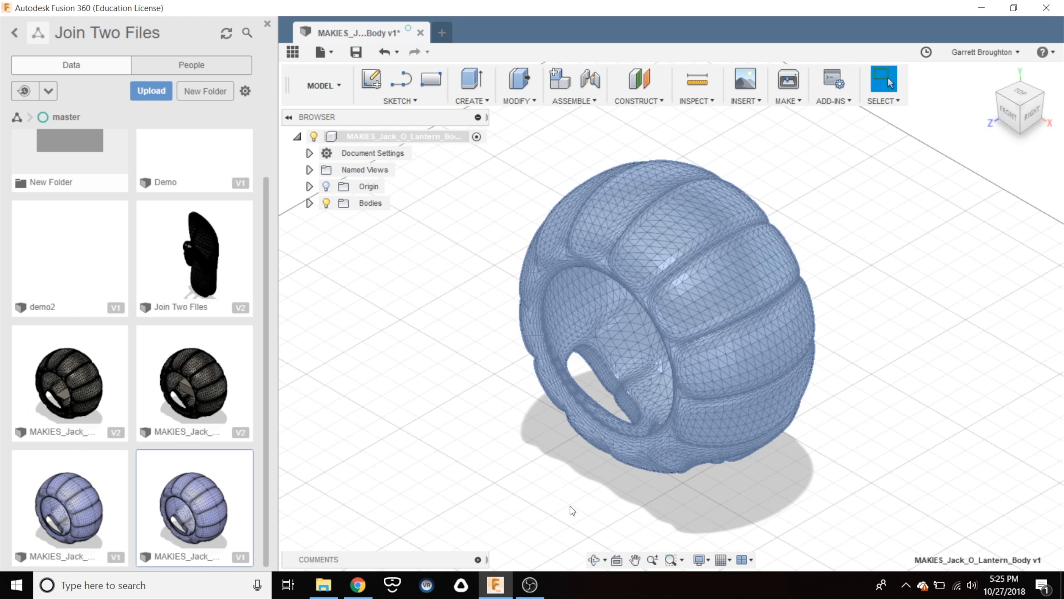
Sketch a two-point rectangle across the circular floor inside the pumpkin, seen from the front view, and finish the sketch
{"action": "left_click", "coordinate": [594, 561]}
{"action": "left_click_drag", "start_coordinate": [644, 386], "coordinate": [691, 331]}
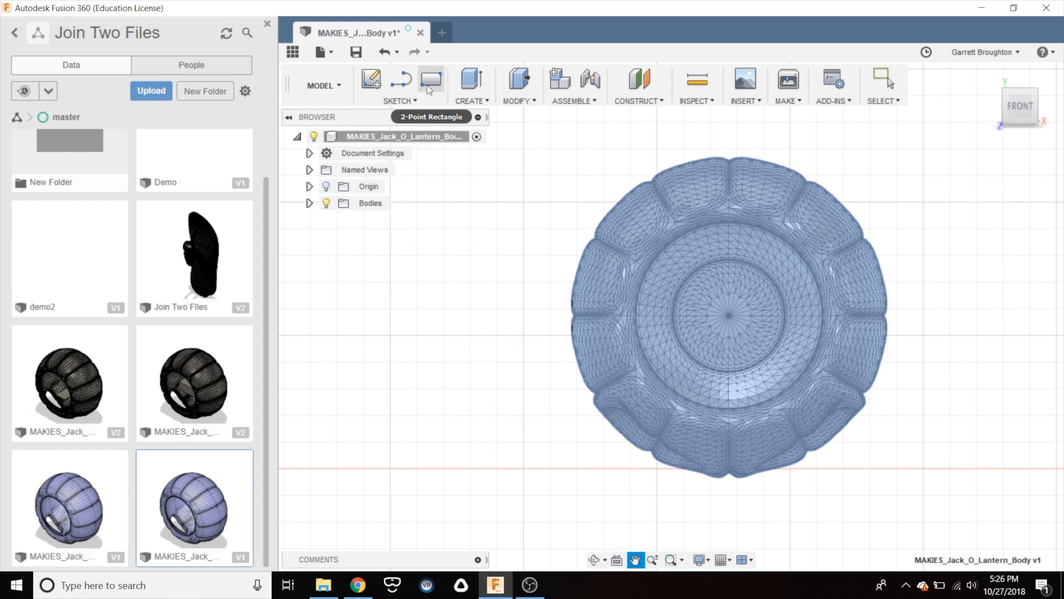
{"action": "left_click", "coordinate": [428, 84]}
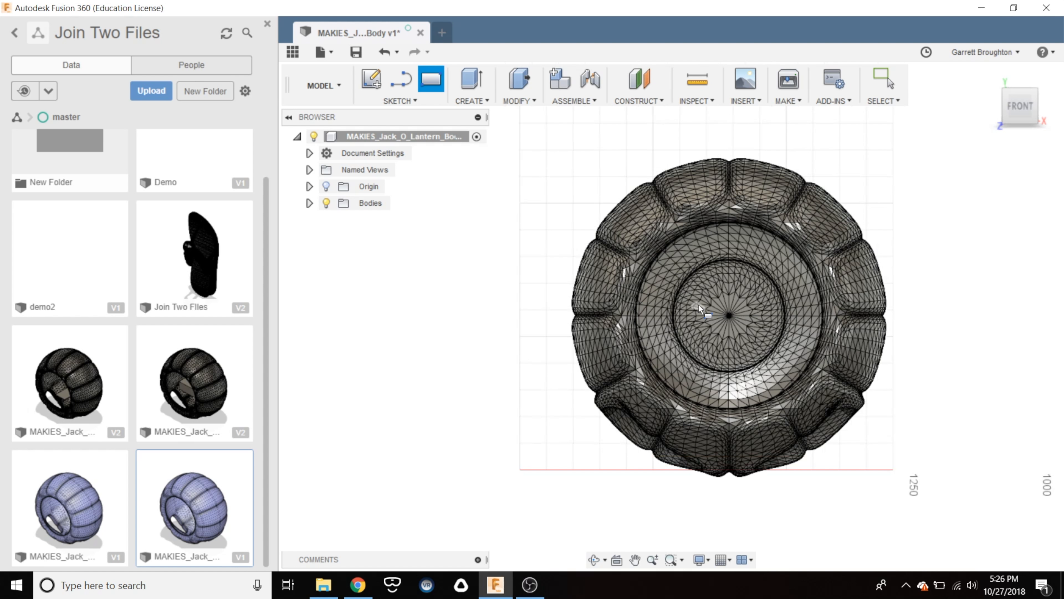
{"action": "left_click", "coordinate": [698, 304]}
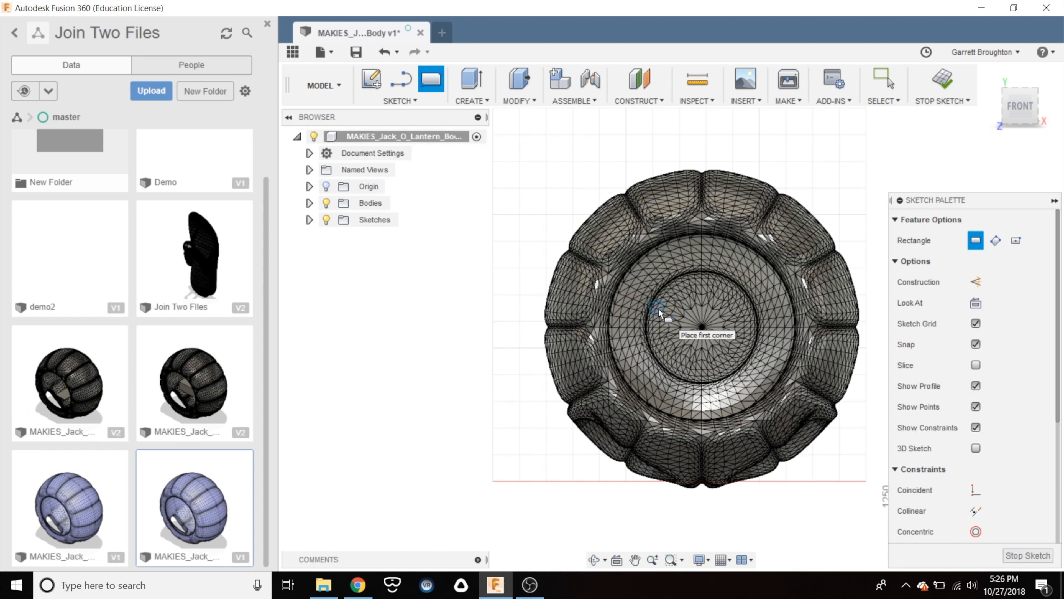
{"action": "left_click", "coordinate": [659, 309]}
{"action": "left_click", "coordinate": [753, 345]}
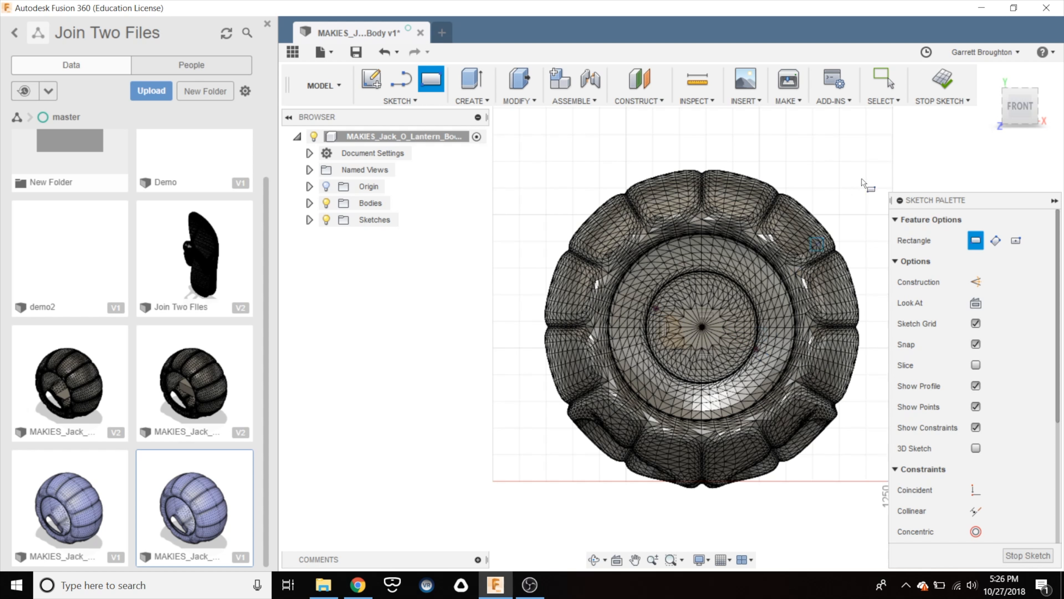
{"action": "left_click", "coordinate": [941, 86]}
Extrude the rectangle, including the small area inside it, 300 mm upward through the pumpkin as a new body
{"action": "scroll", "coordinate": [734, 302], "scroll_direction": "up", "scroll_amount": 10}
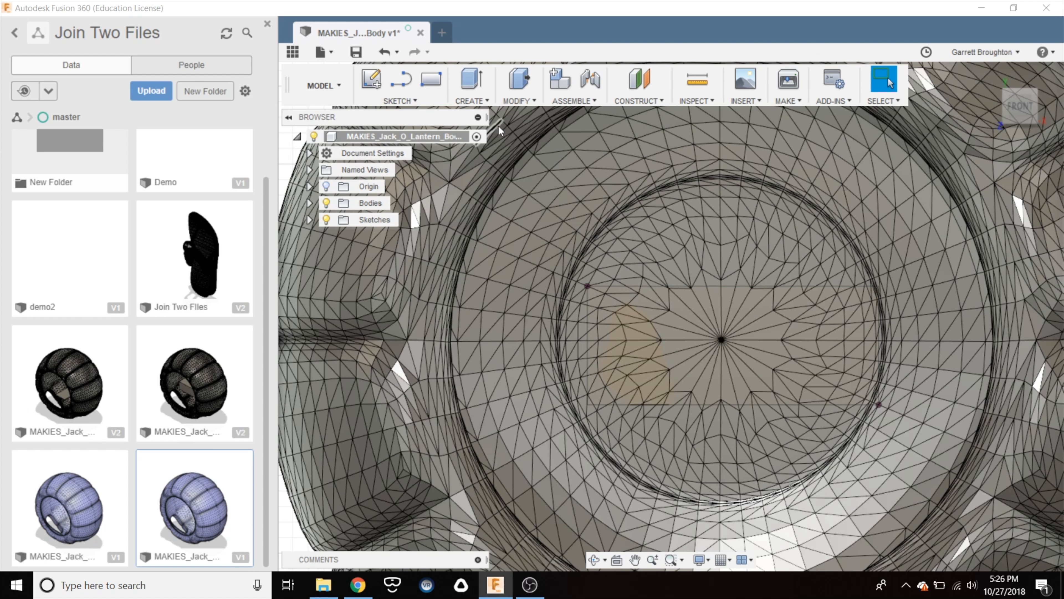
{"action": "left_click", "coordinate": [474, 97]}
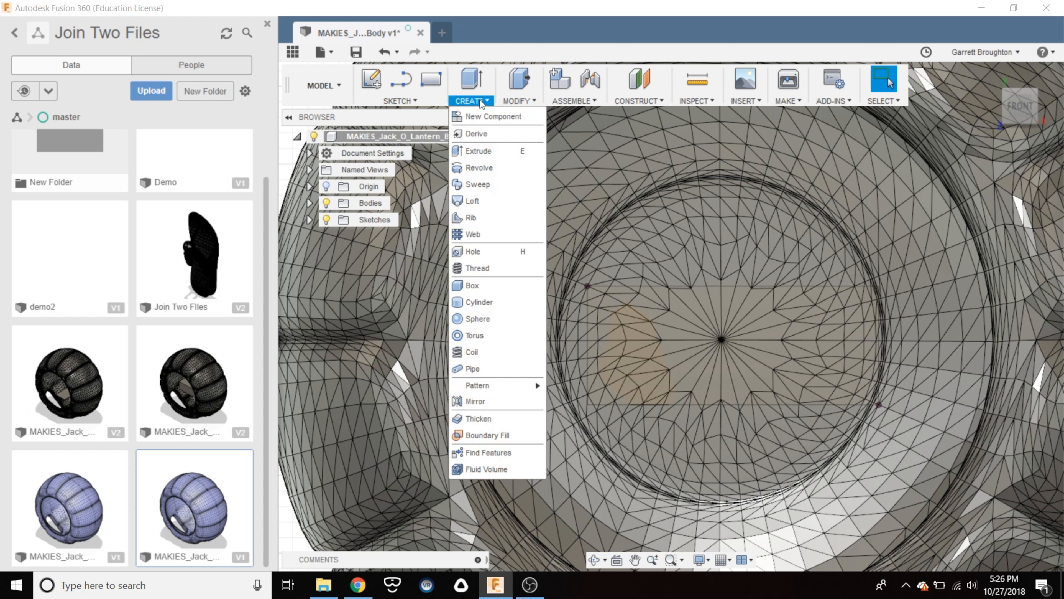
{"action": "left_click", "coordinate": [484, 153]}
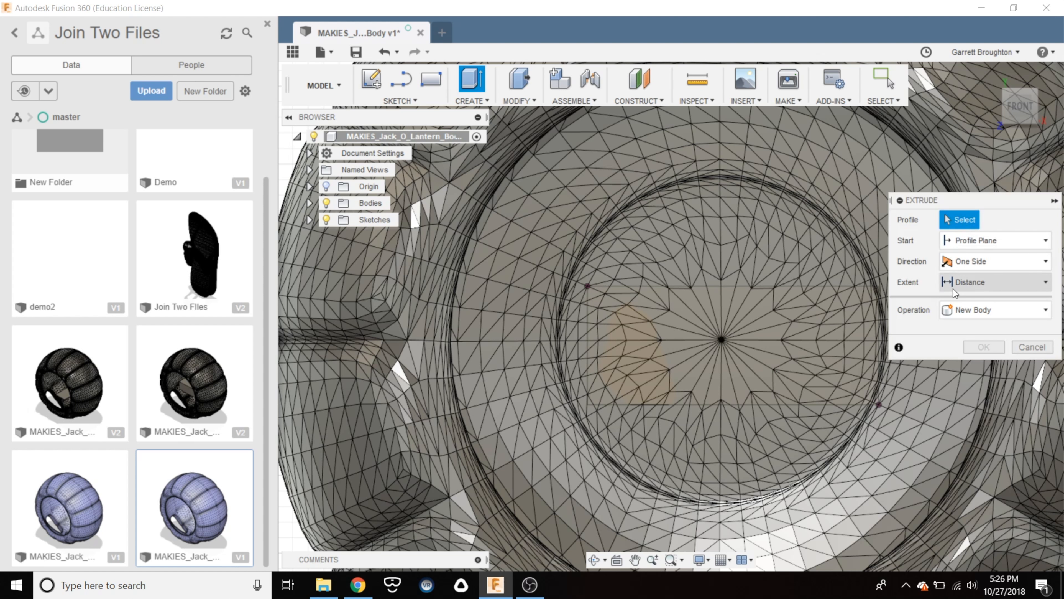
{"action": "left_click", "coordinate": [642, 305]}
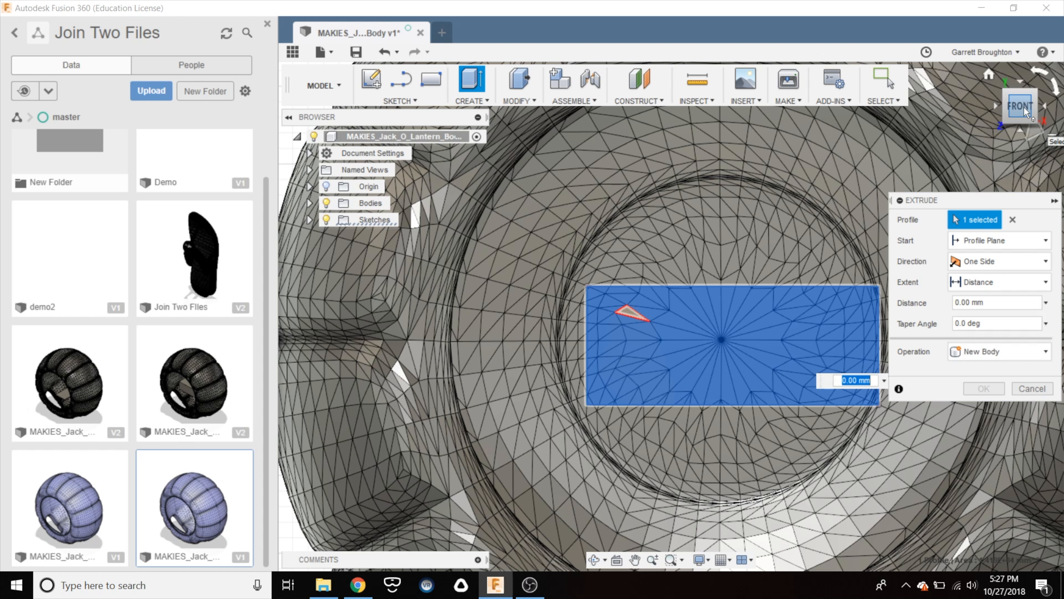
{"action": "left_click", "coordinate": [1020, 130]}
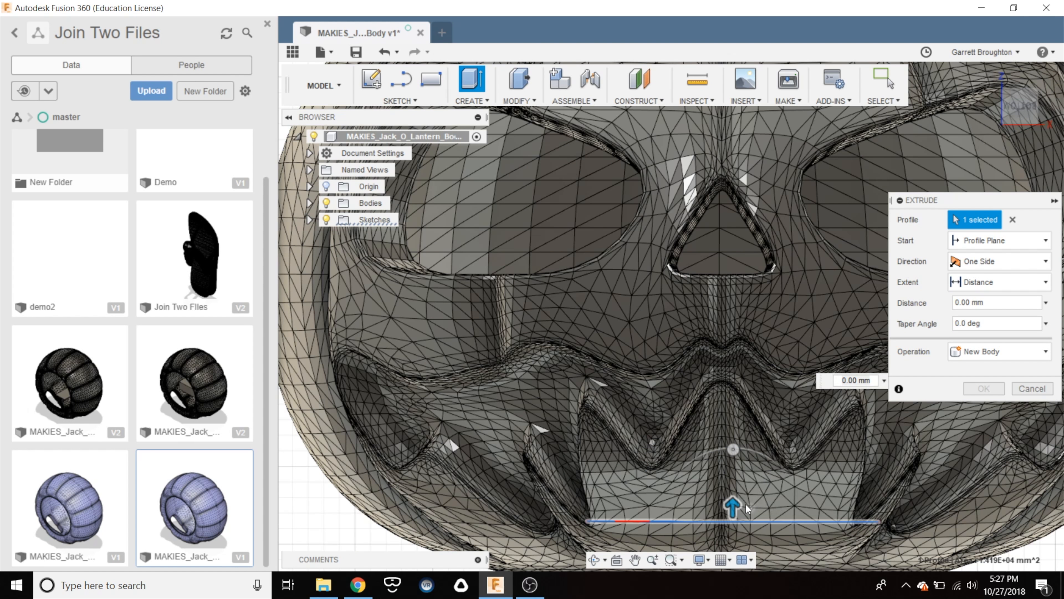
{"action": "scroll", "coordinate": [755, 298], "scroll_direction": "down", "scroll_amount": 5}
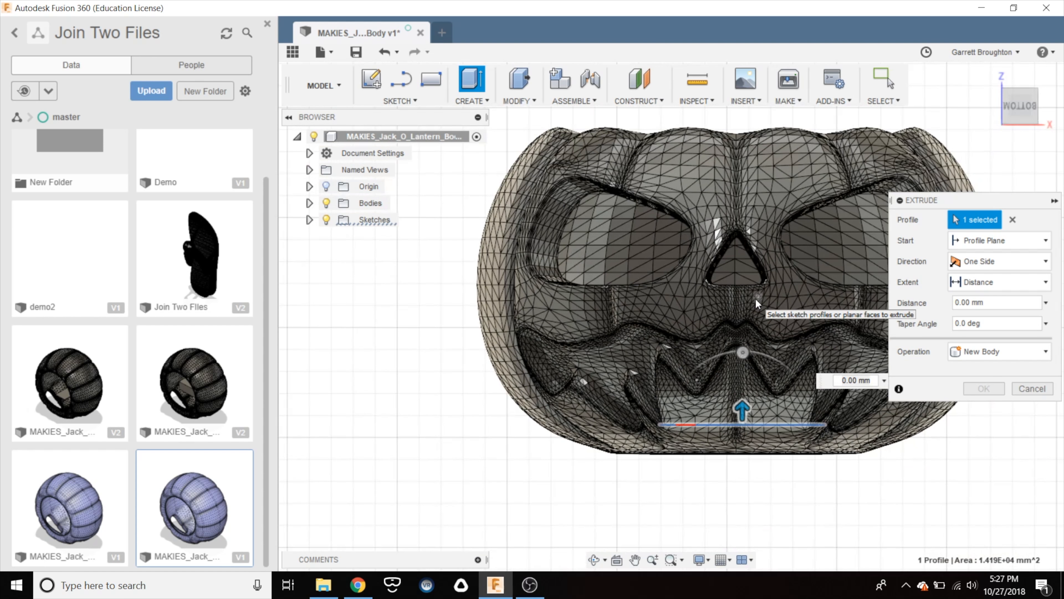
{"action": "left_click_drag", "start_coordinate": [742, 407], "coordinate": [742, 149]}
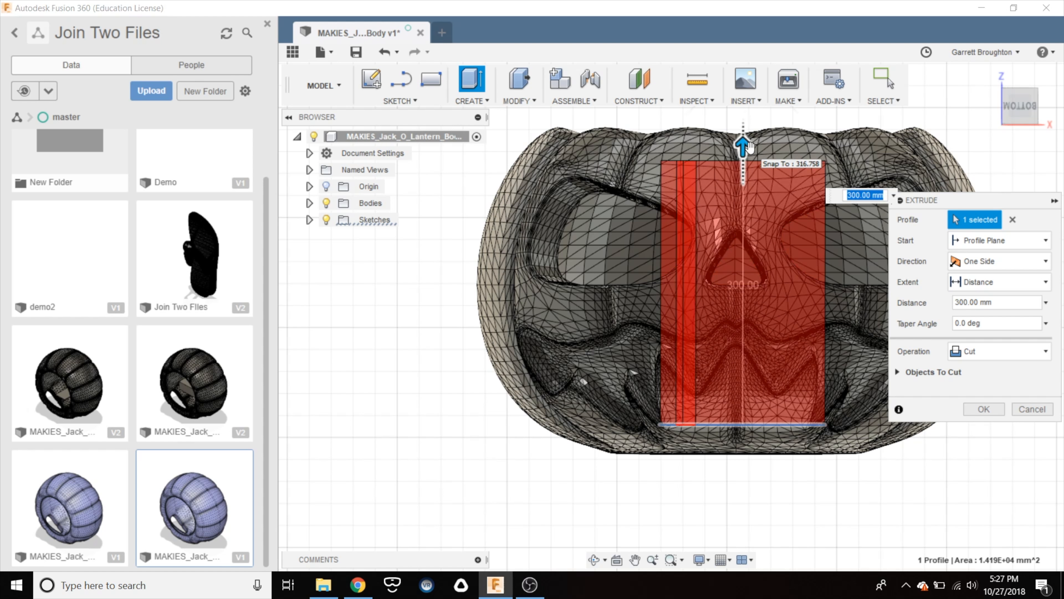
{"action": "left_click", "coordinate": [1045, 355]}
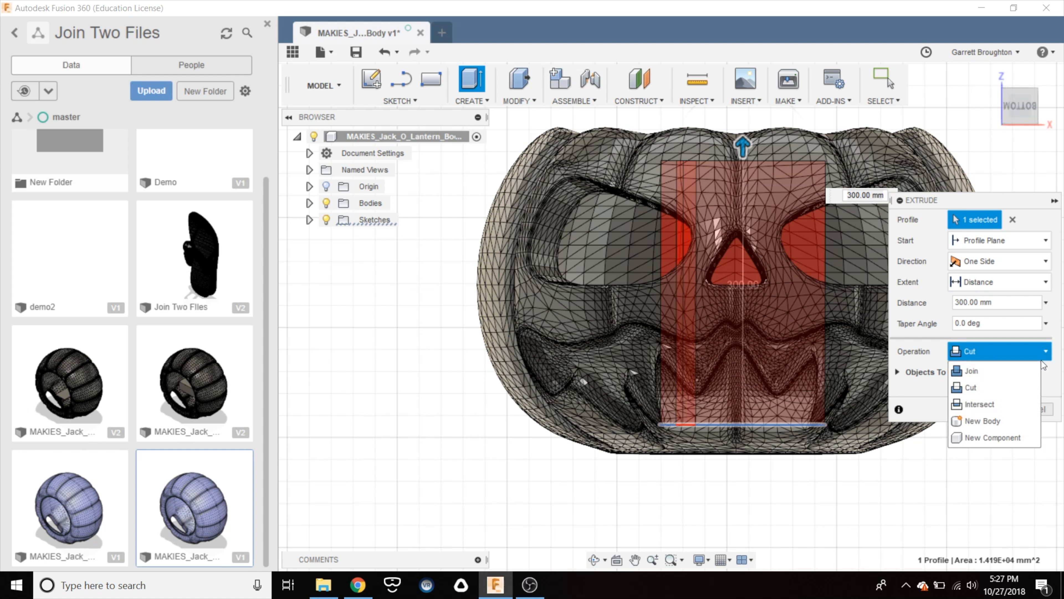
{"action": "left_click", "coordinate": [1000, 416]}
{"action": "key", "text": "Return"}
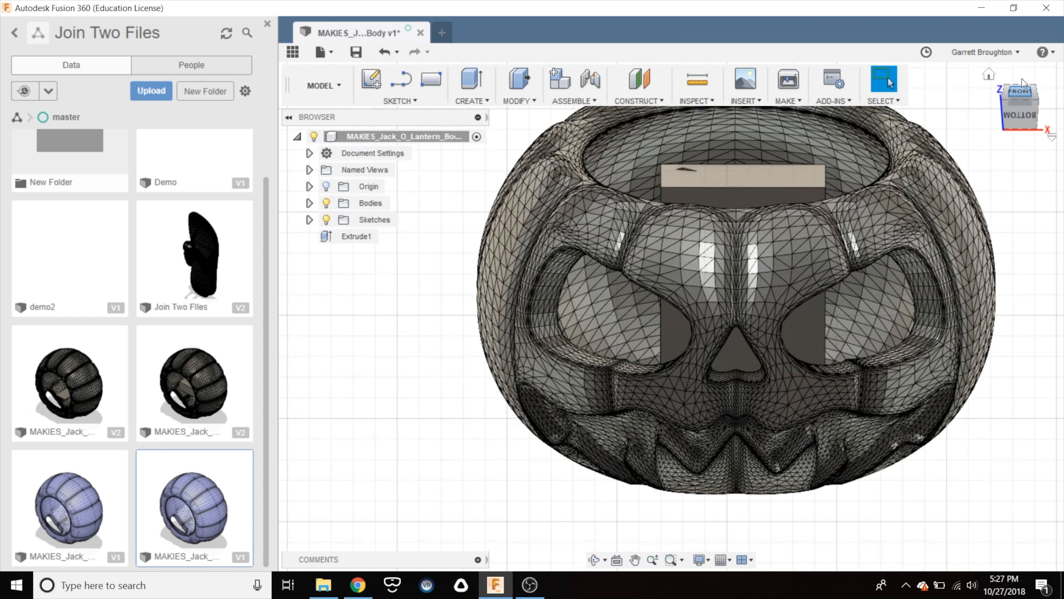
Combine the pumpkin as target body with the rectangular block as tool body, using the Join operation
{"action": "left_click", "coordinate": [1021, 80]}
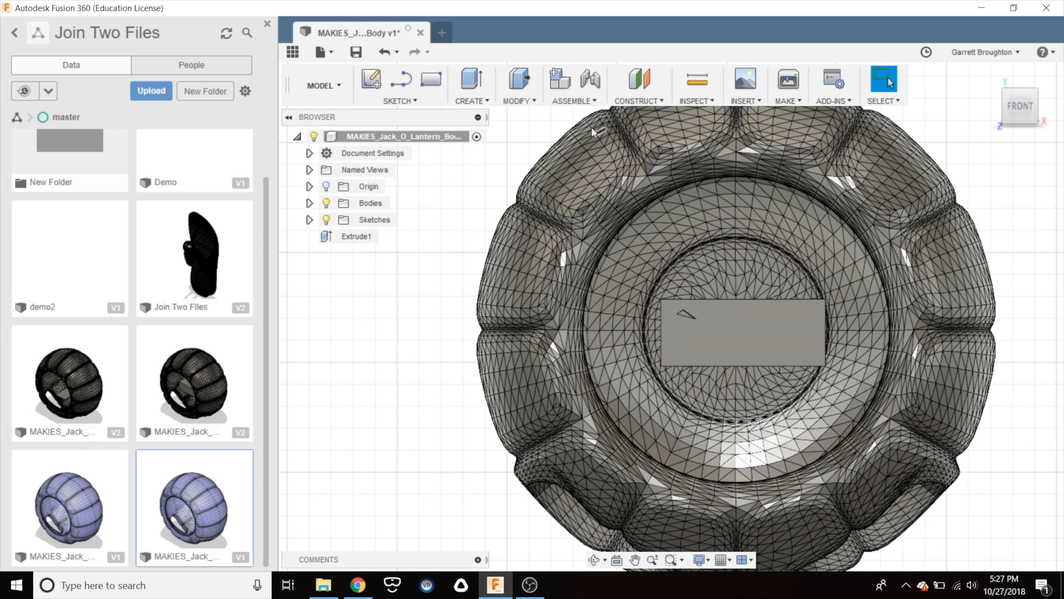
{"action": "left_click", "coordinate": [522, 103]}
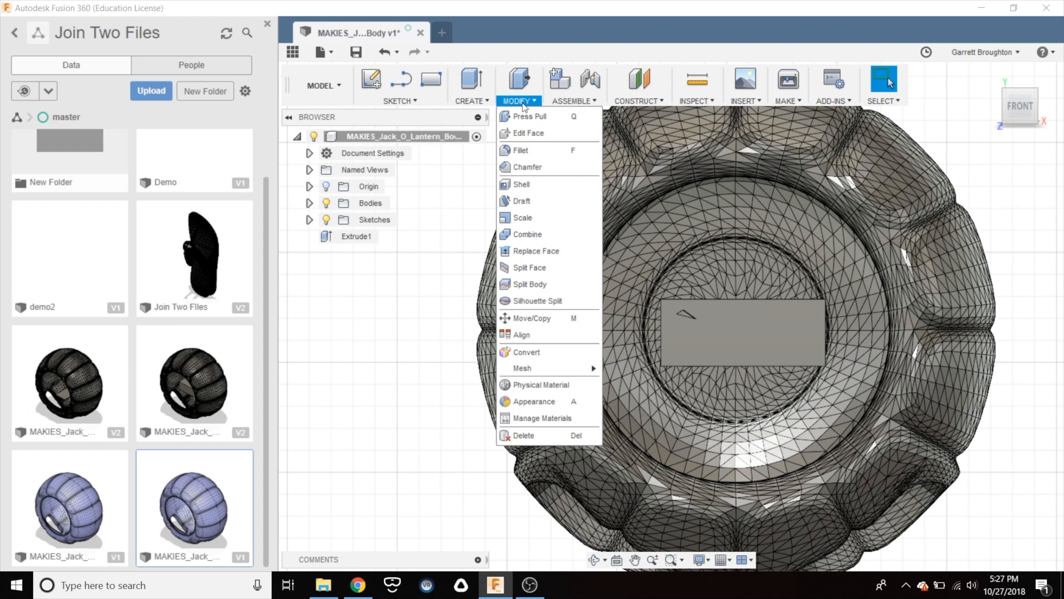
{"action": "left_click", "coordinate": [522, 233]}
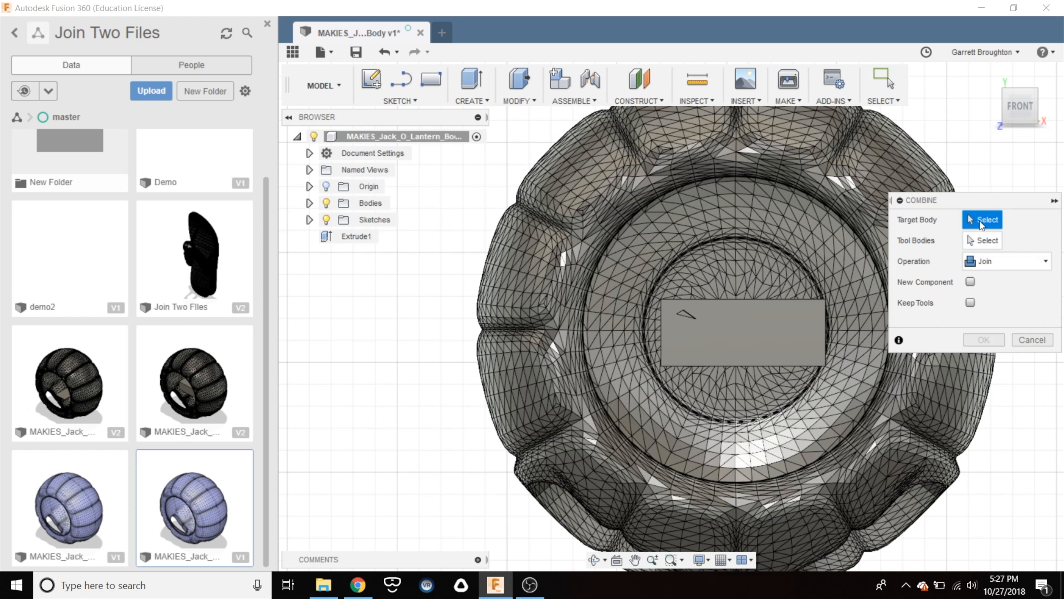
{"action": "left_click", "coordinate": [625, 230]}
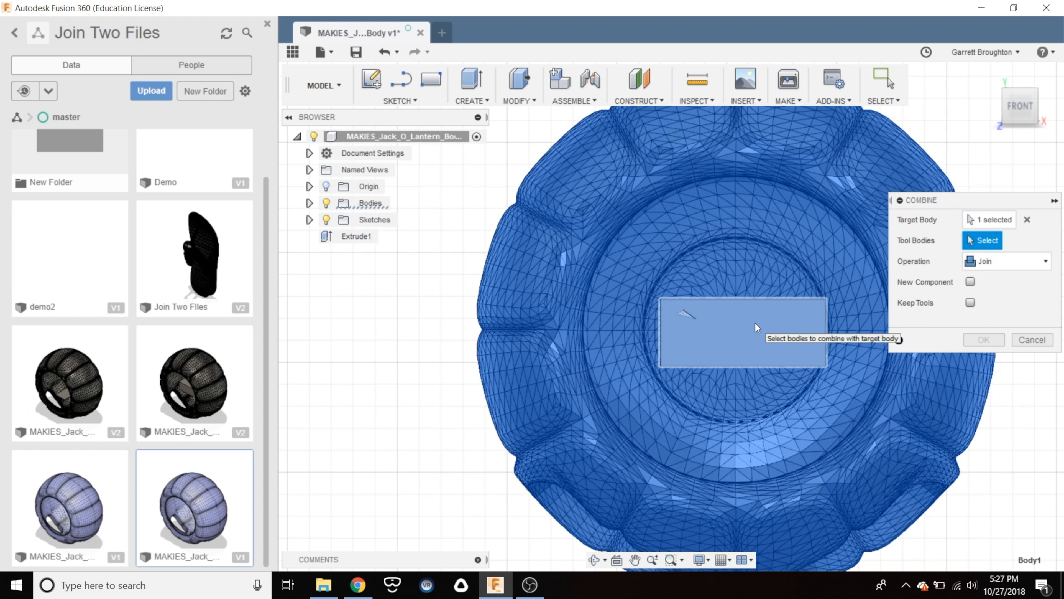
{"action": "left_click", "coordinate": [755, 327]}
{"action": "left_click", "coordinate": [984, 338]}
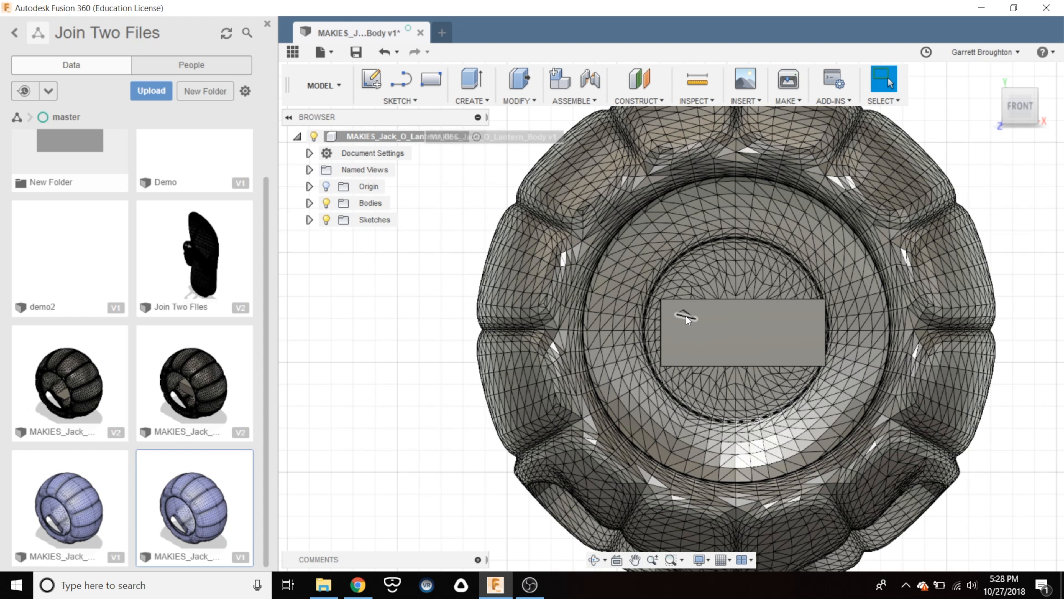
Export the combined pumpkin for 3D printing with Medium refinement, without sending it to a print utility
{"action": "left_click", "coordinate": [331, 52]}
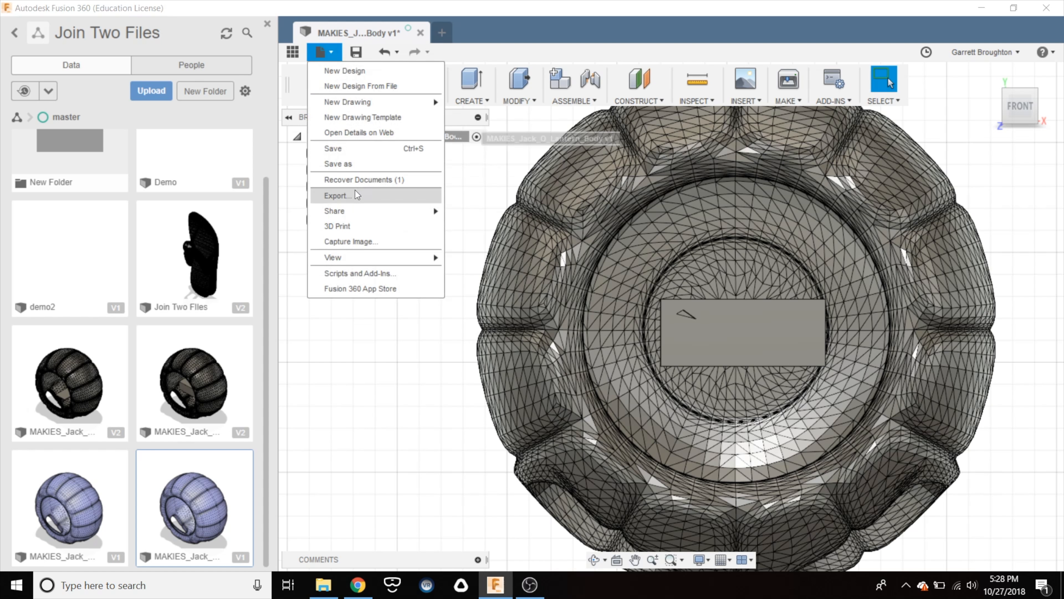
{"action": "left_click", "coordinate": [356, 225]}
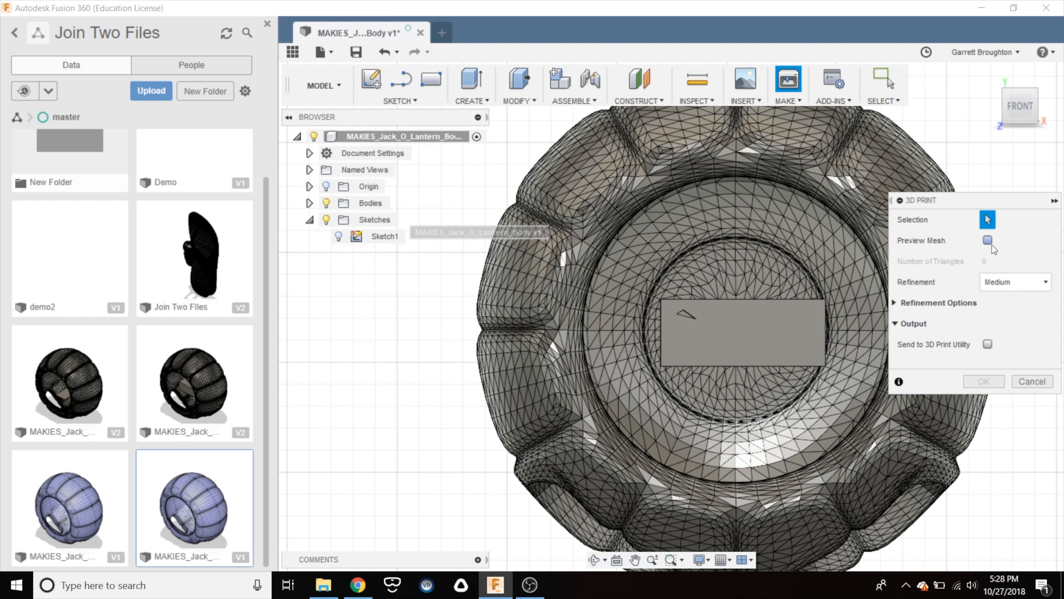
{"action": "left_click", "coordinate": [814, 203]}
{"action": "left_click", "coordinate": [984, 381]}
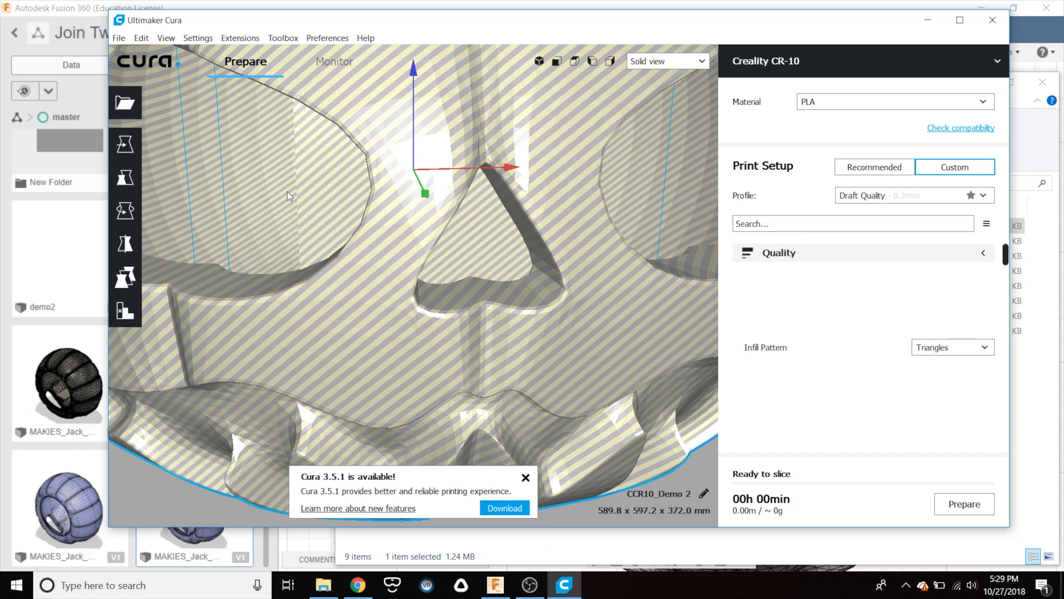
Switch to Ultimaker Cura and scale the imported pumpkin uniformly to 180 mm along X
{"action": "left_click", "coordinate": [288, 191]}
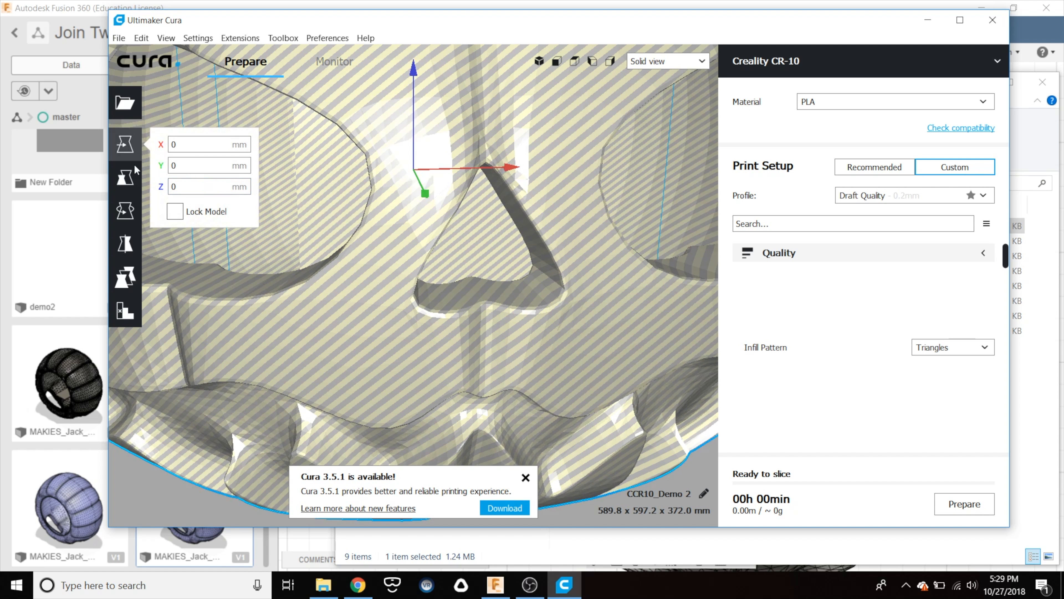
{"action": "left_click", "coordinate": [122, 181]}
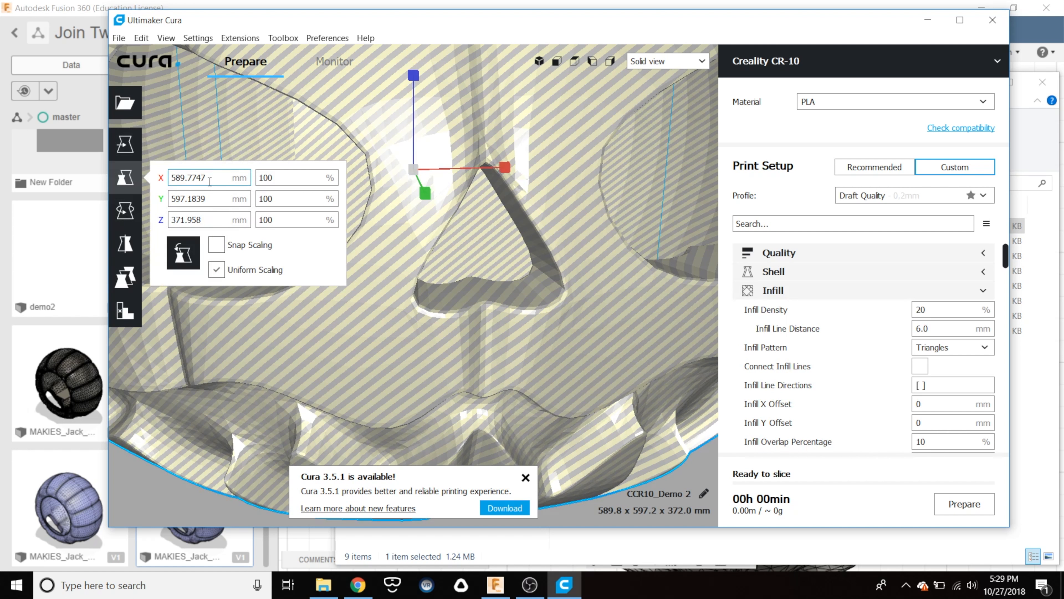
{"action": "type", "text": "180"}
{"action": "key", "text": "Return"}
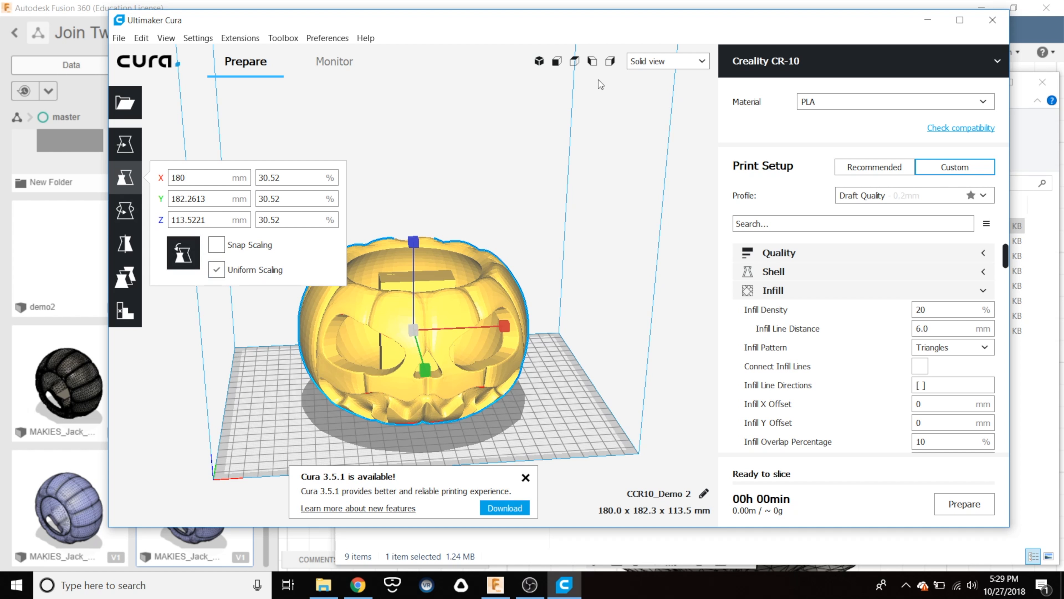
{"action": "left_click", "coordinate": [574, 63]}
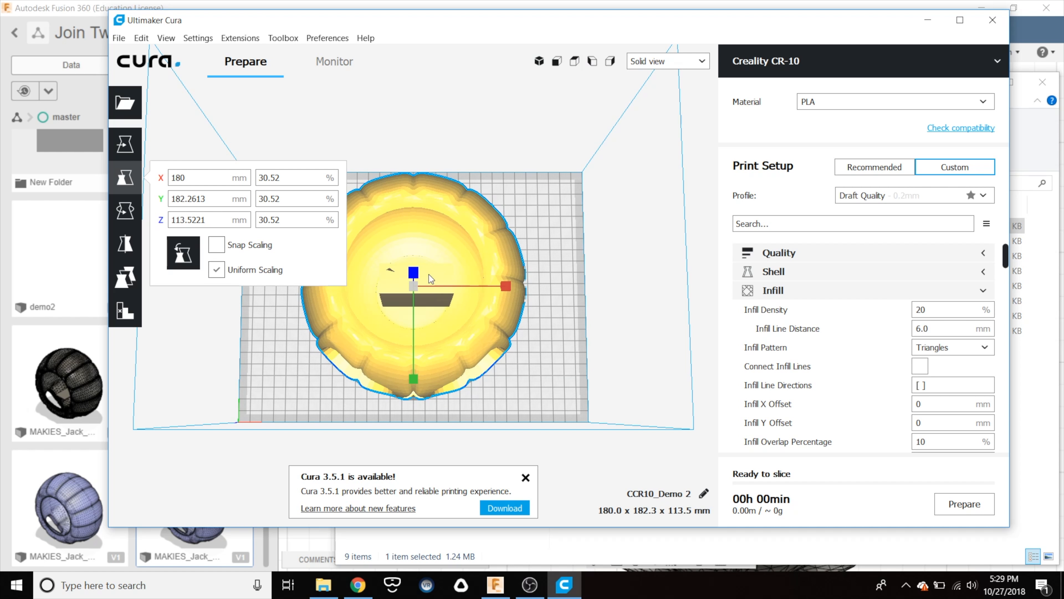